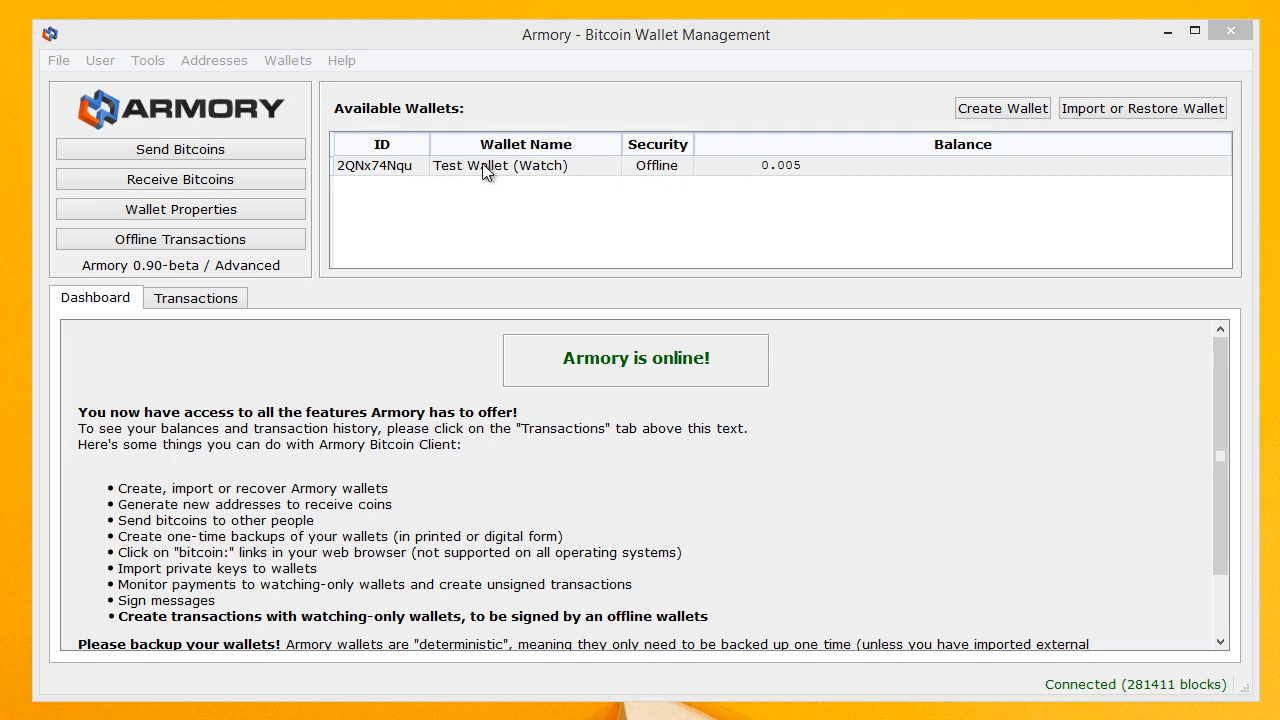
Step: Start sending bitcoins from Test Wallet (Watch) and set the amount to 0.001 BTC
{"action": "double_click", "coordinate": [571, 166]}
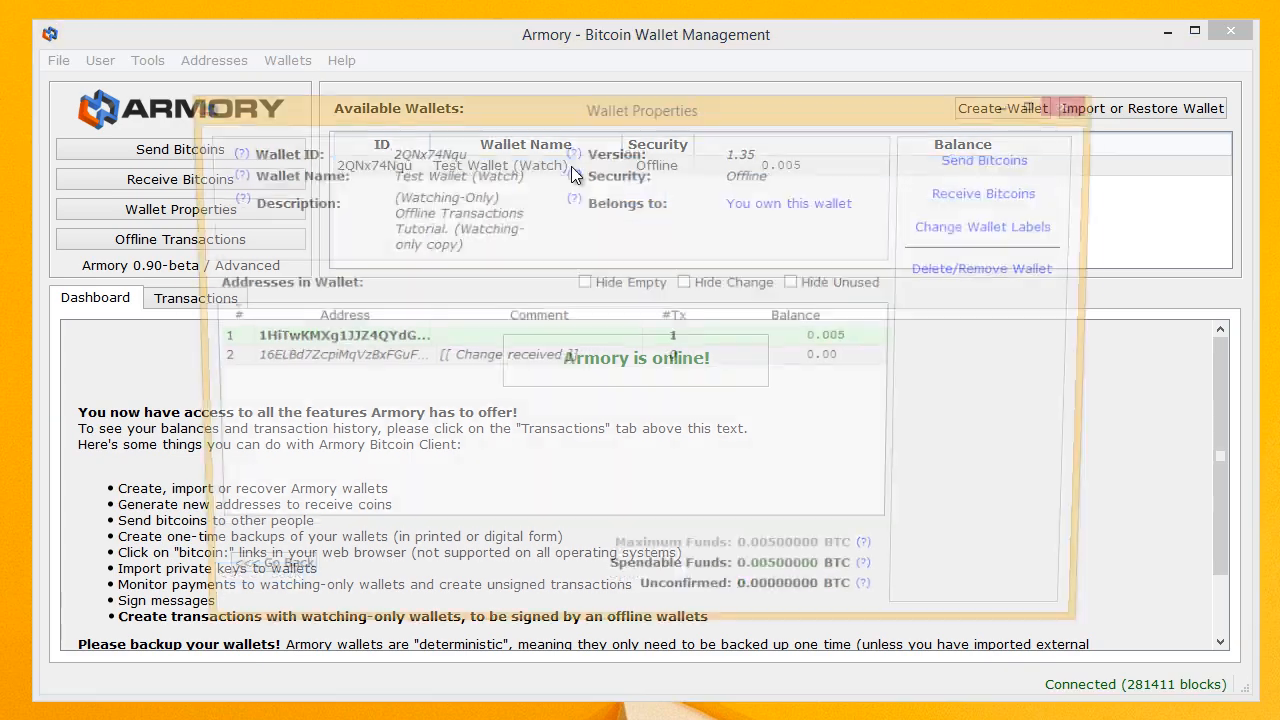
{"action": "left_click", "coordinate": [953, 157]}
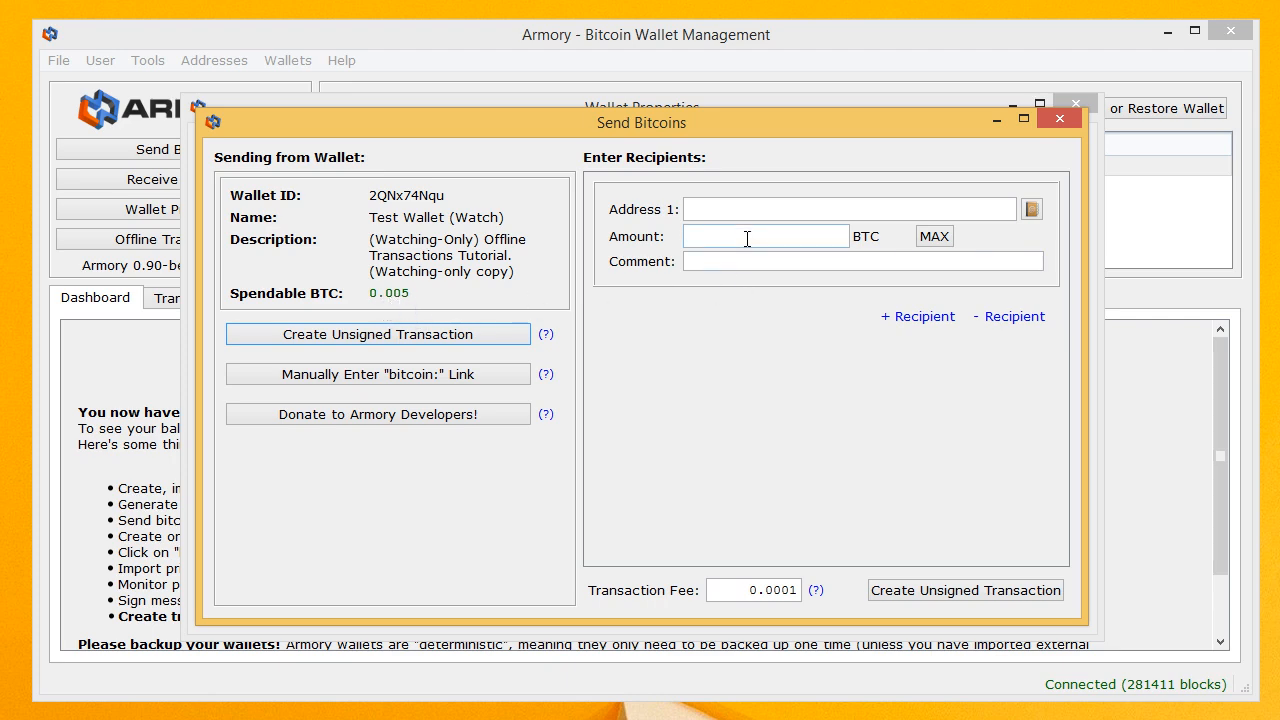
{"action": "type", "text": "0.001"}
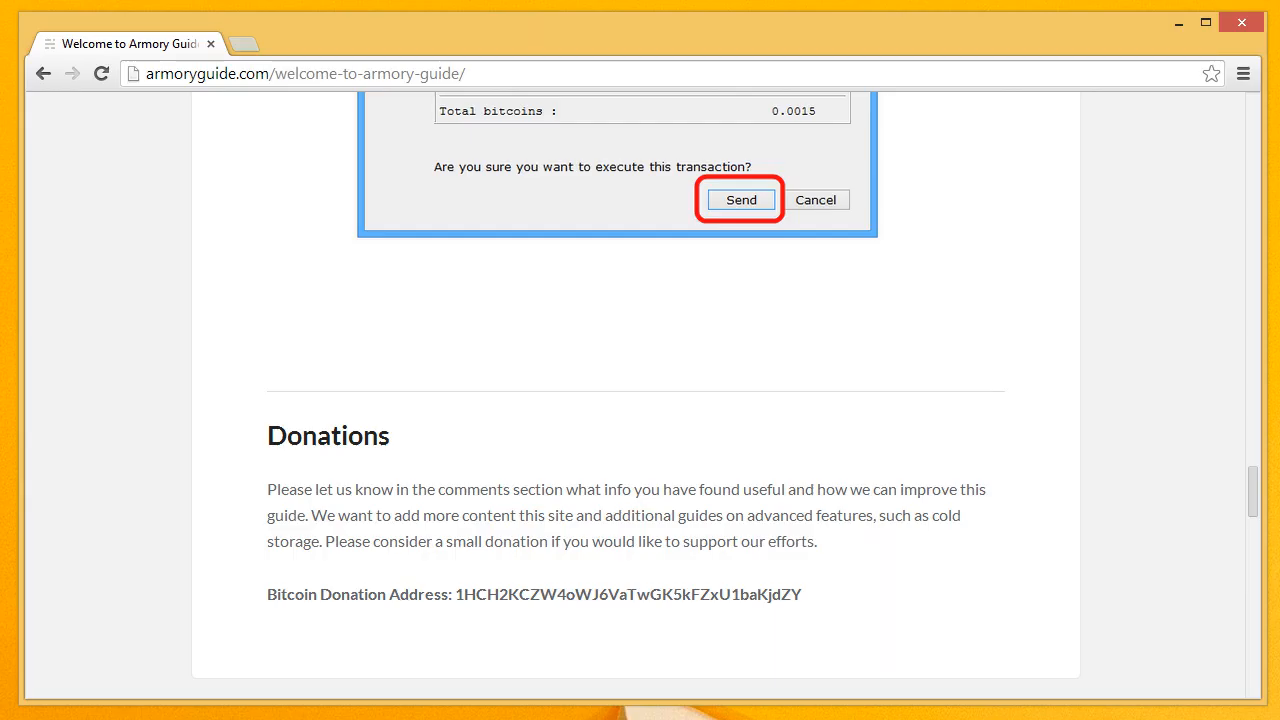
Step: Copy the Bitcoin donation address from the Armory Guide page in the browser and paste it into Armory as the Address 1 recipient
{"action": "left_click_drag", "start_coordinate": [845, 601], "coordinate": [455, 597]}
{"action": "key", "text": "ctrl+c"}
{"action": "right_click", "coordinate": [457, 596]}
{"action": "left_click", "coordinate": [514, 606]}
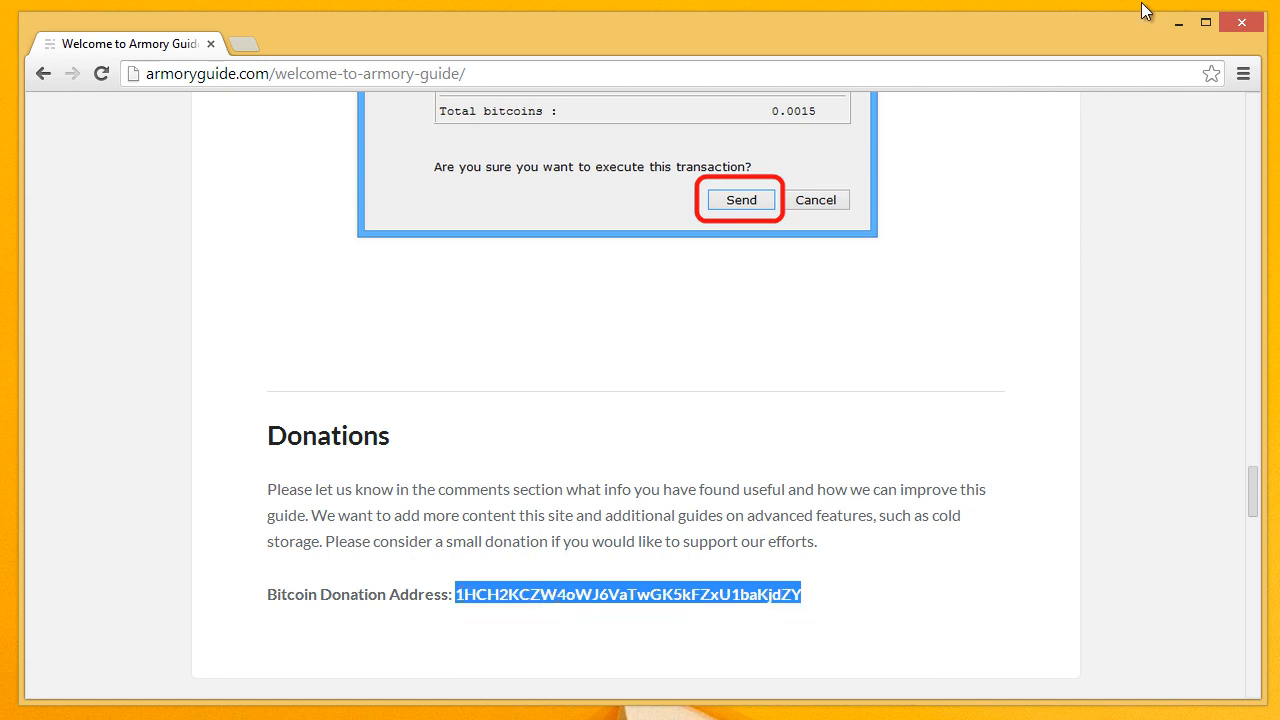
{"action": "left_click", "coordinate": [1173, 29]}
{"action": "left_click", "coordinate": [811, 210]}
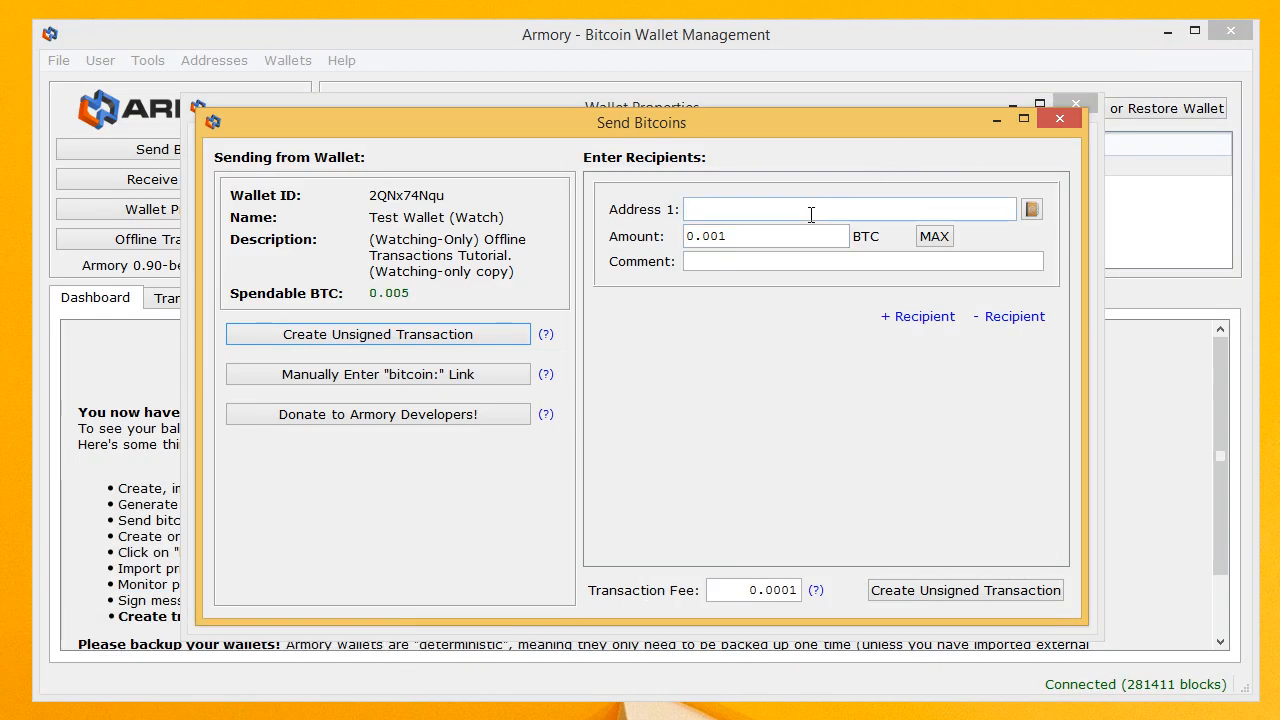
{"action": "key", "text": "ctrl+v"}
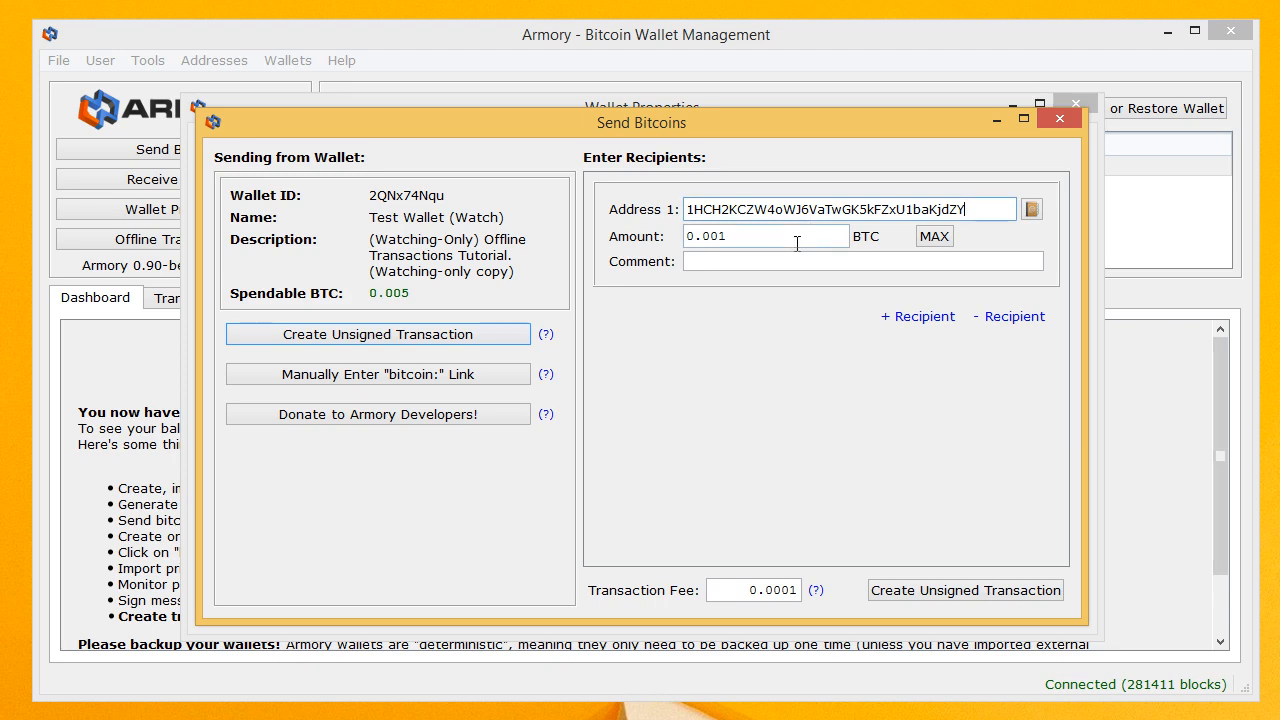
Step: Create the unsigned transaction and save it as armory_DiKKTUmB_.unsigned.tx in the Transfer folder
{"action": "left_click", "coordinate": [903, 594]}
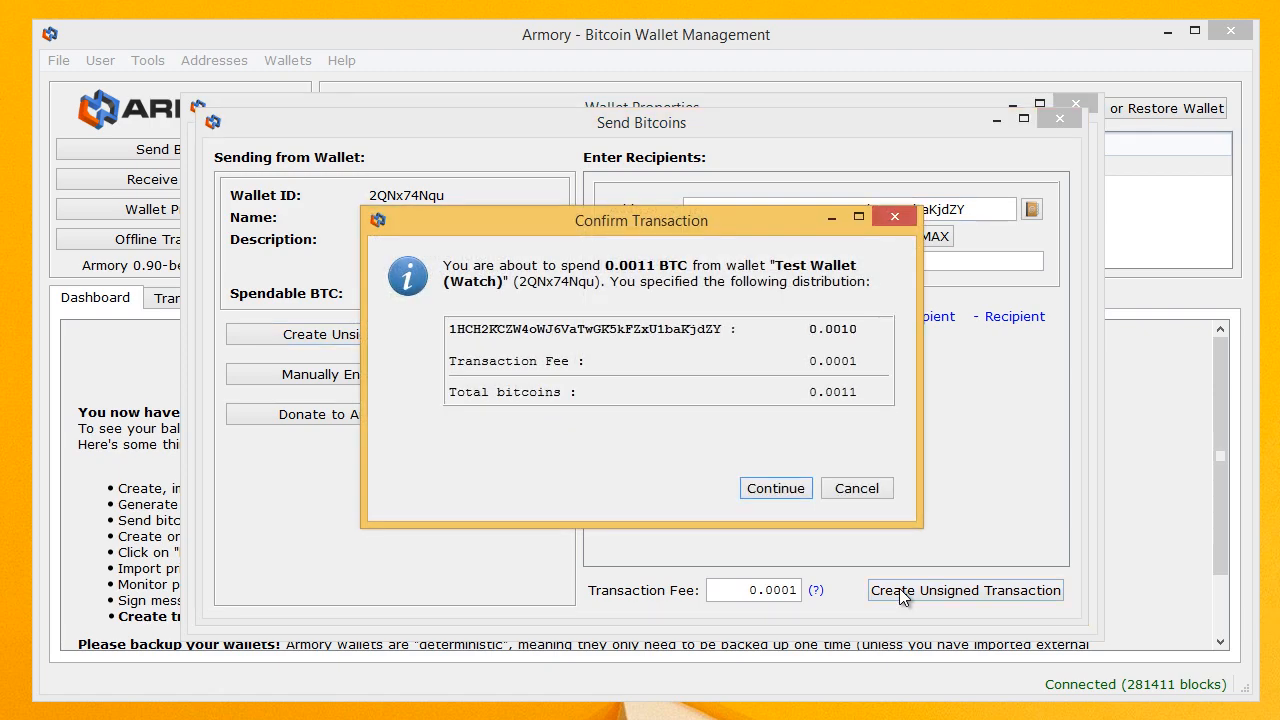
{"action": "left_click", "coordinate": [772, 489]}
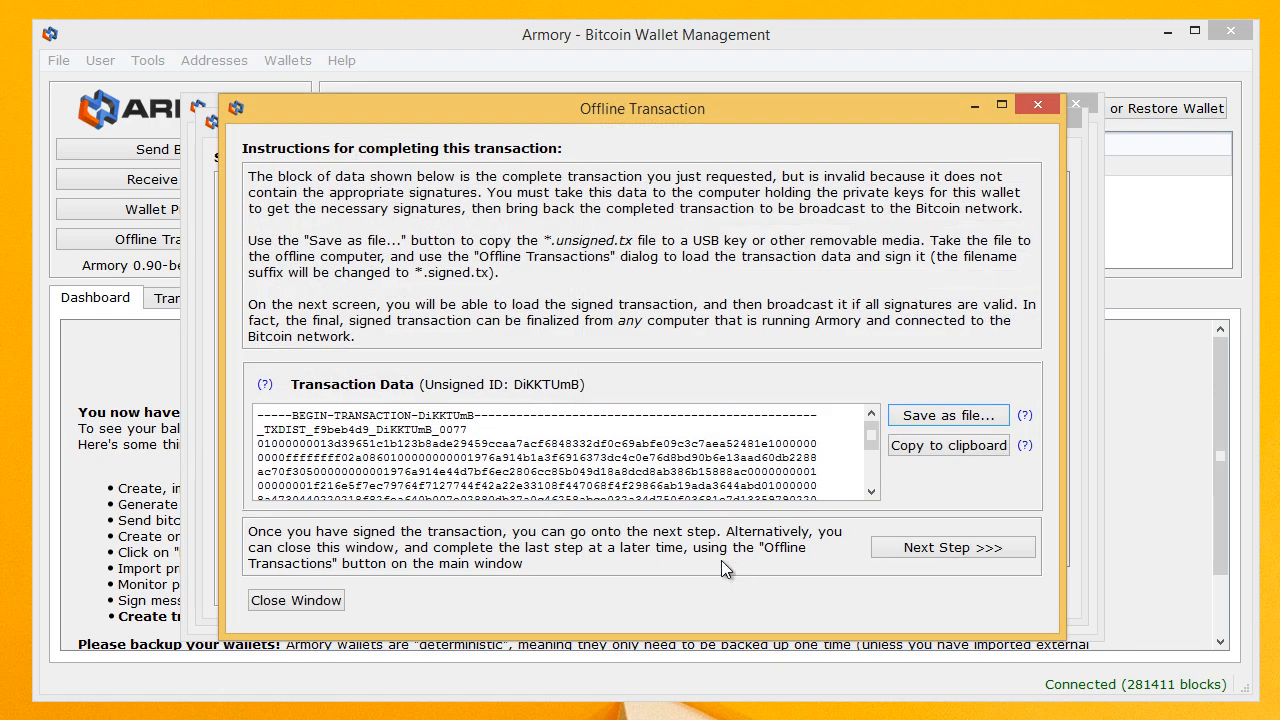
{"action": "left_click", "coordinate": [945, 417]}
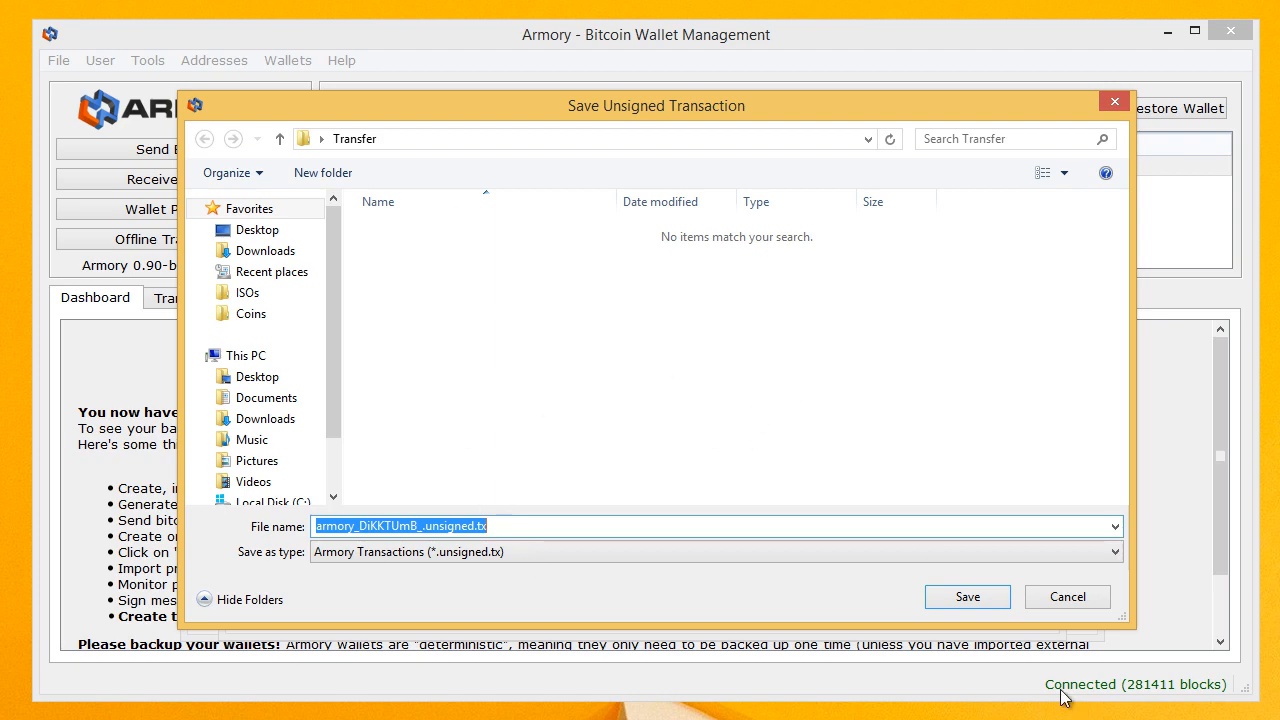
{"action": "left_click", "coordinate": [987, 597]}
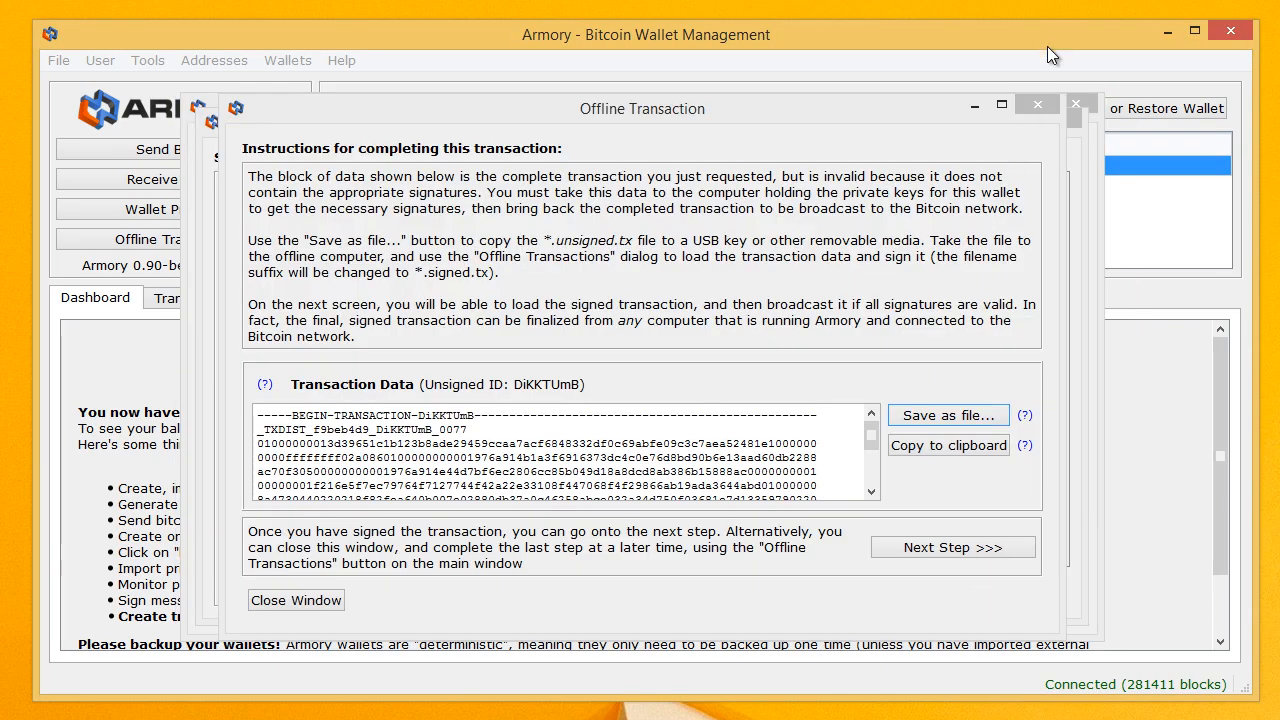
Step: Close the offline transaction and wallet properties windows, and minimize the online Armory wallet
{"action": "left_click", "coordinate": [1040, 102]}
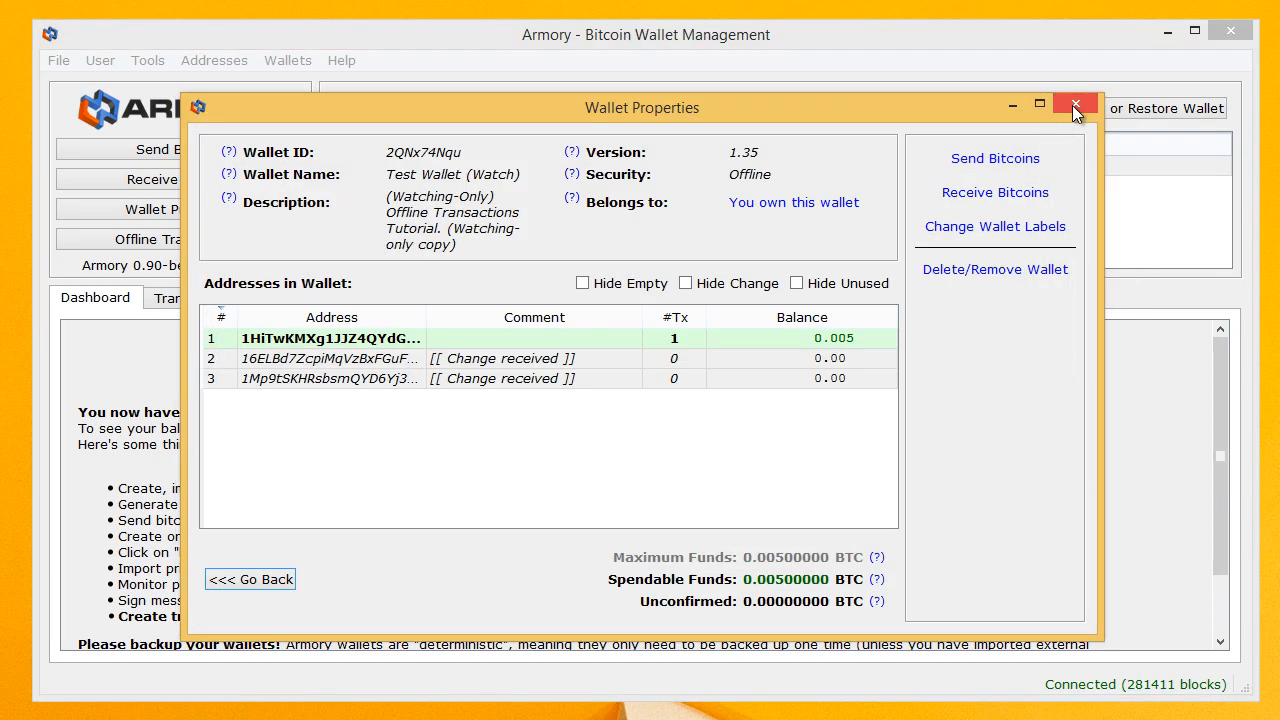
{"action": "left_click", "coordinate": [1074, 107]}
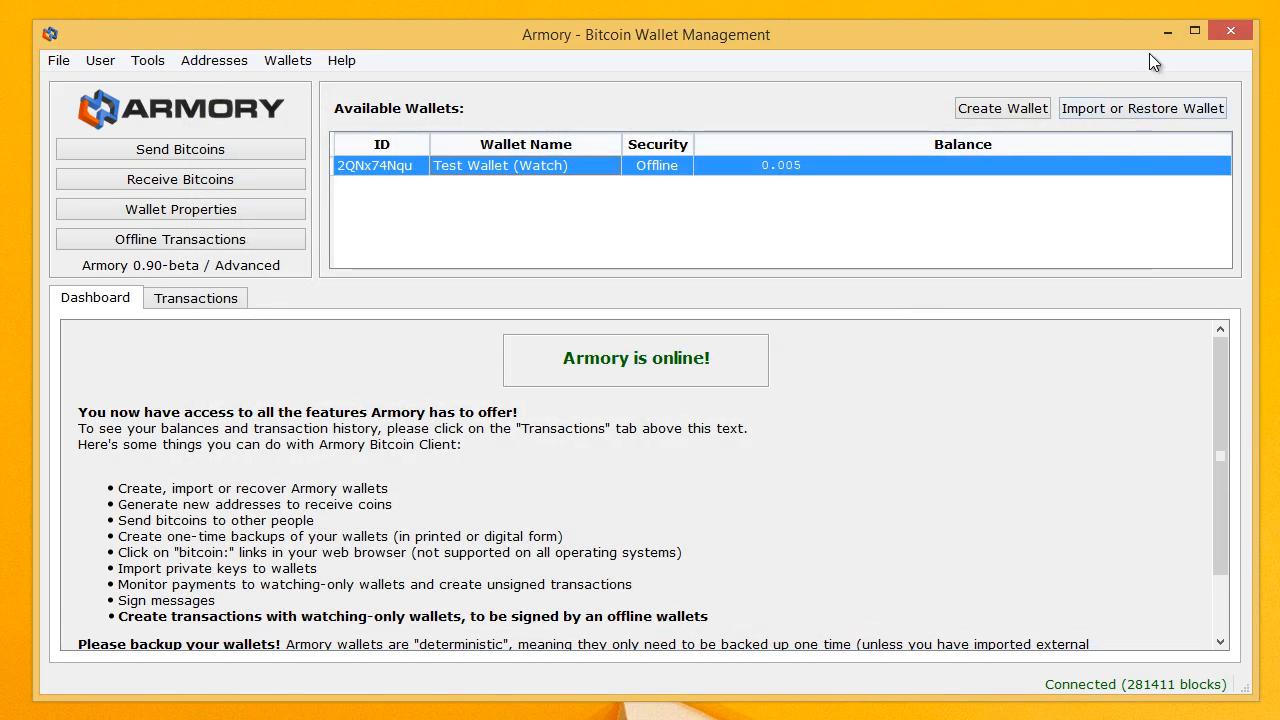
{"action": "left_click", "coordinate": [1167, 31]}
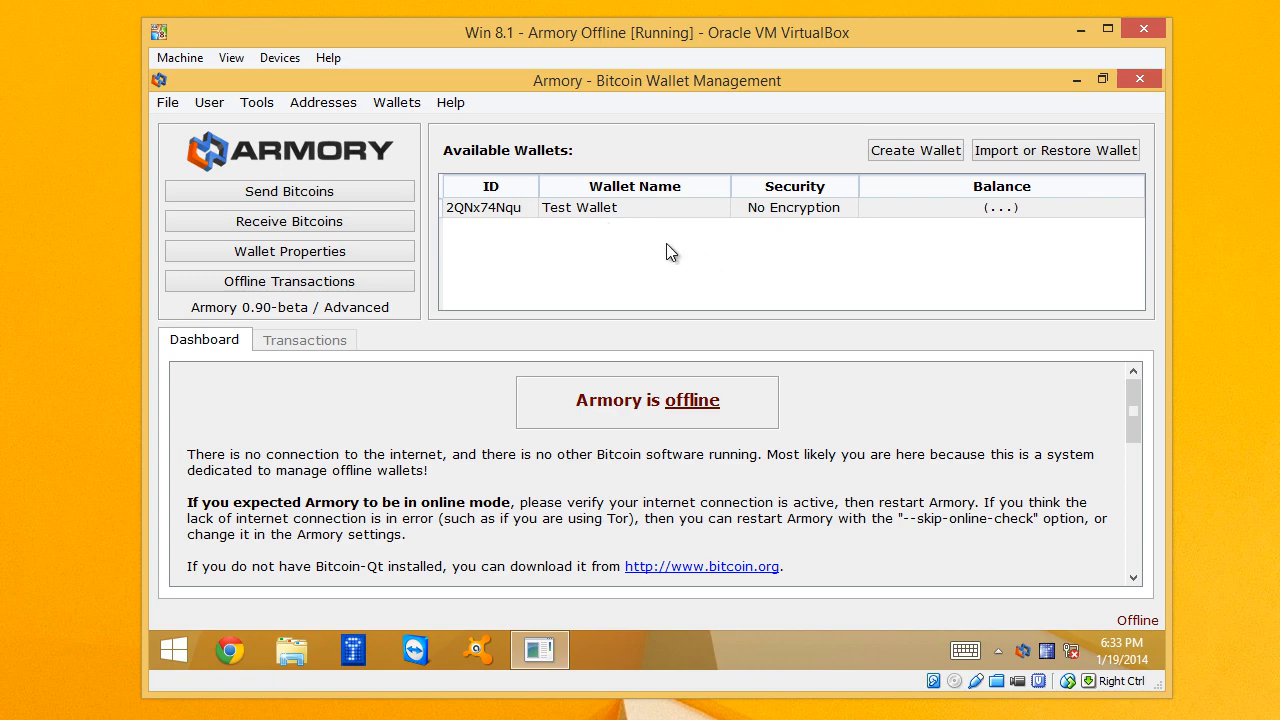
Step: In Armory on the offline virtual machine, load armory_DiKKTUmB_.unsigned.tx from the transfer (X:) drive for signing and acknowledge the review warning
{"action": "left_click", "coordinate": [379, 281]}
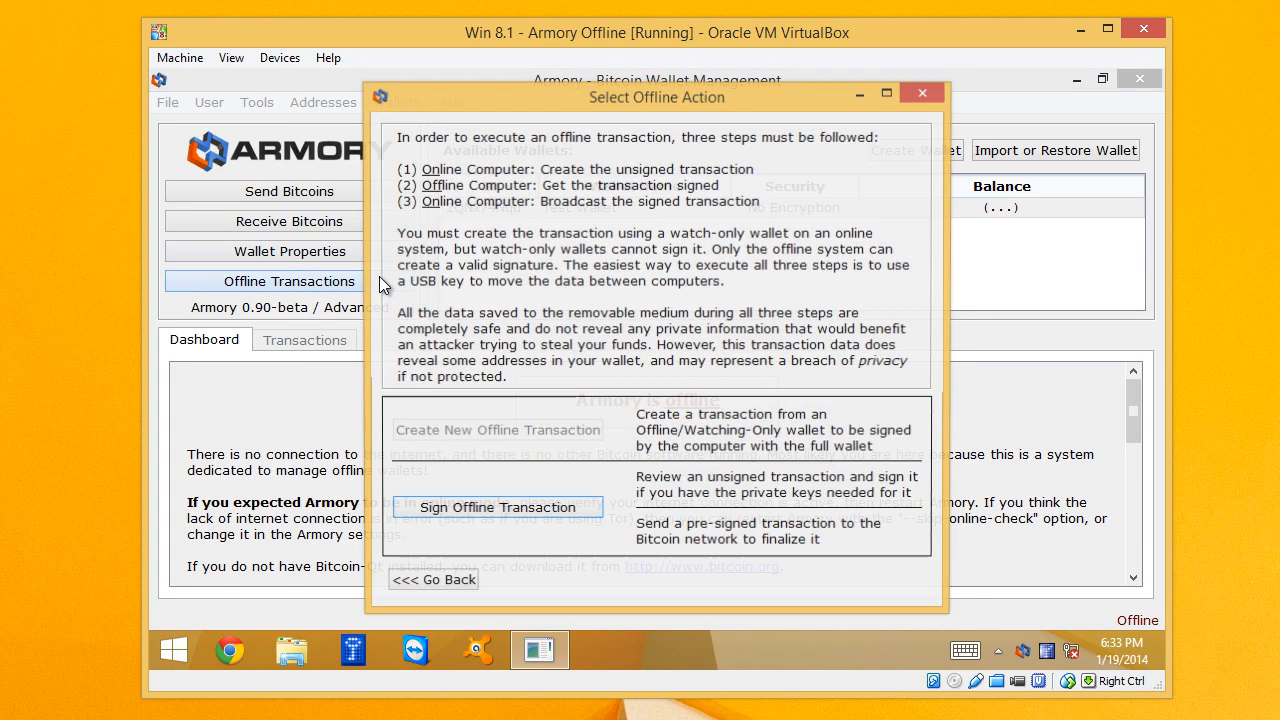
{"action": "left_click", "coordinate": [490, 508]}
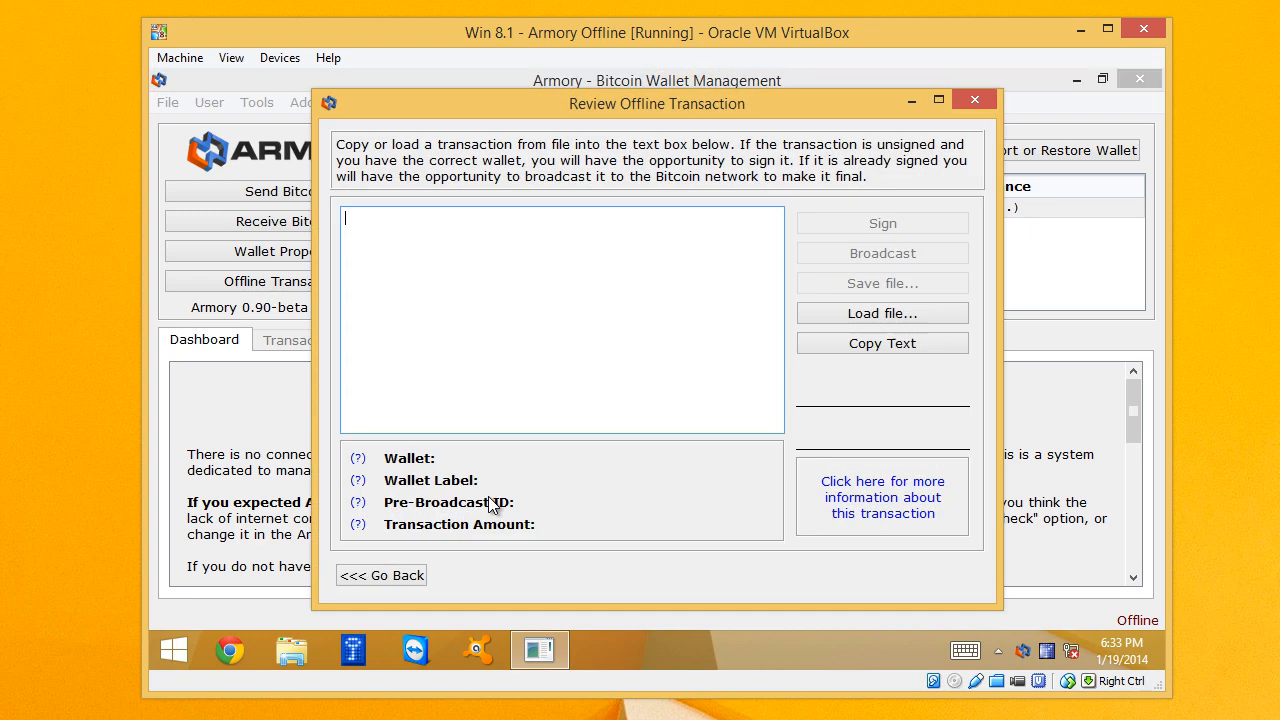
{"action": "left_click", "coordinate": [868, 314]}
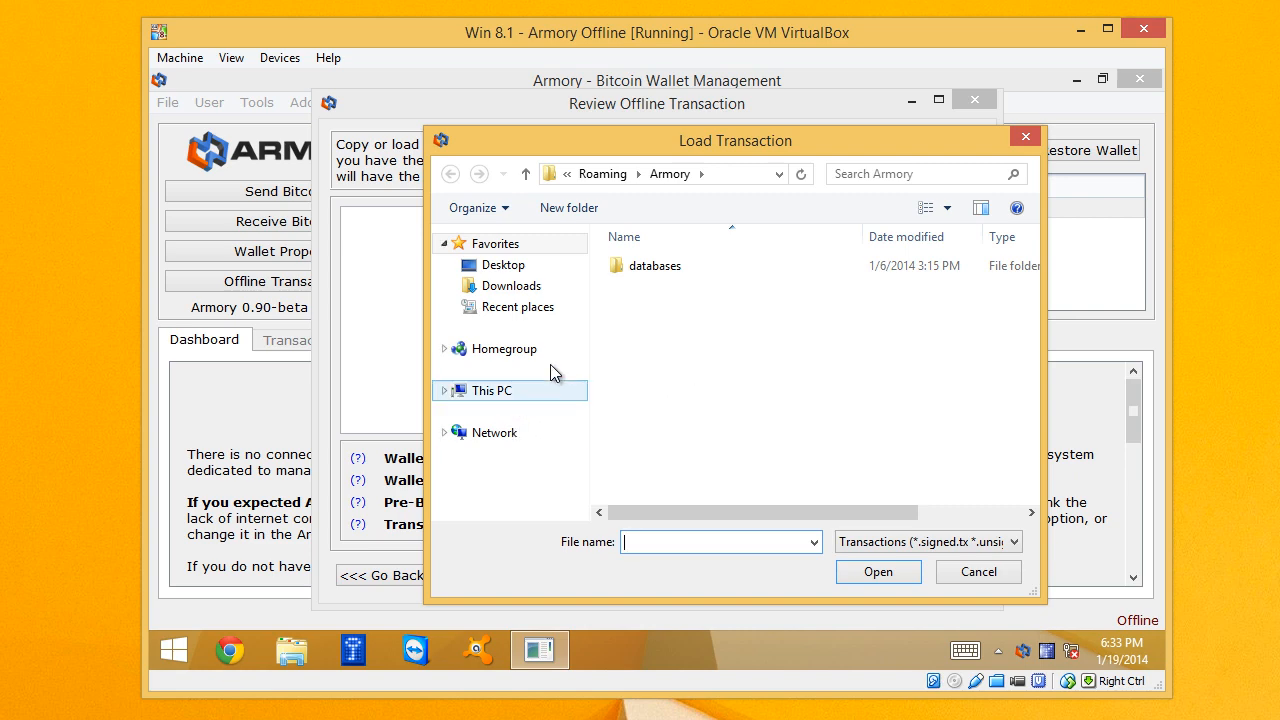
{"action": "left_click", "coordinate": [505, 390]}
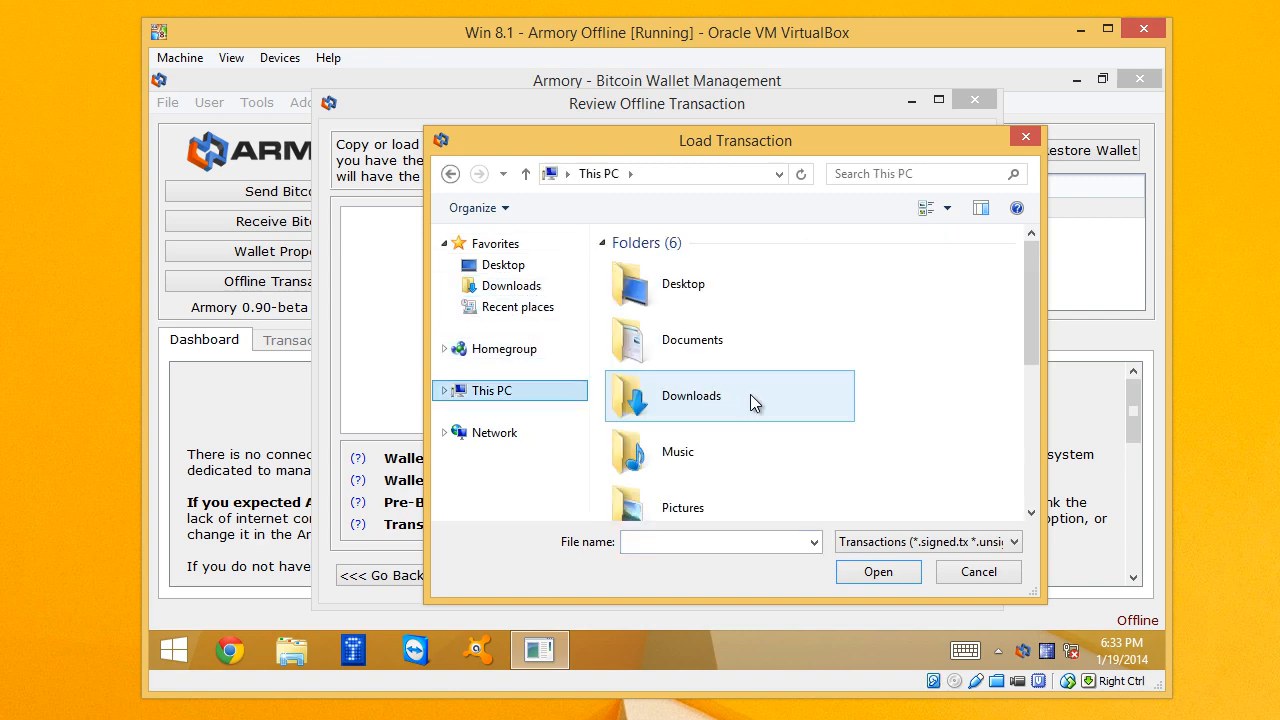
{"action": "scroll", "coordinate": [1026, 390], "scroll_direction": "down", "scroll_amount": 5}
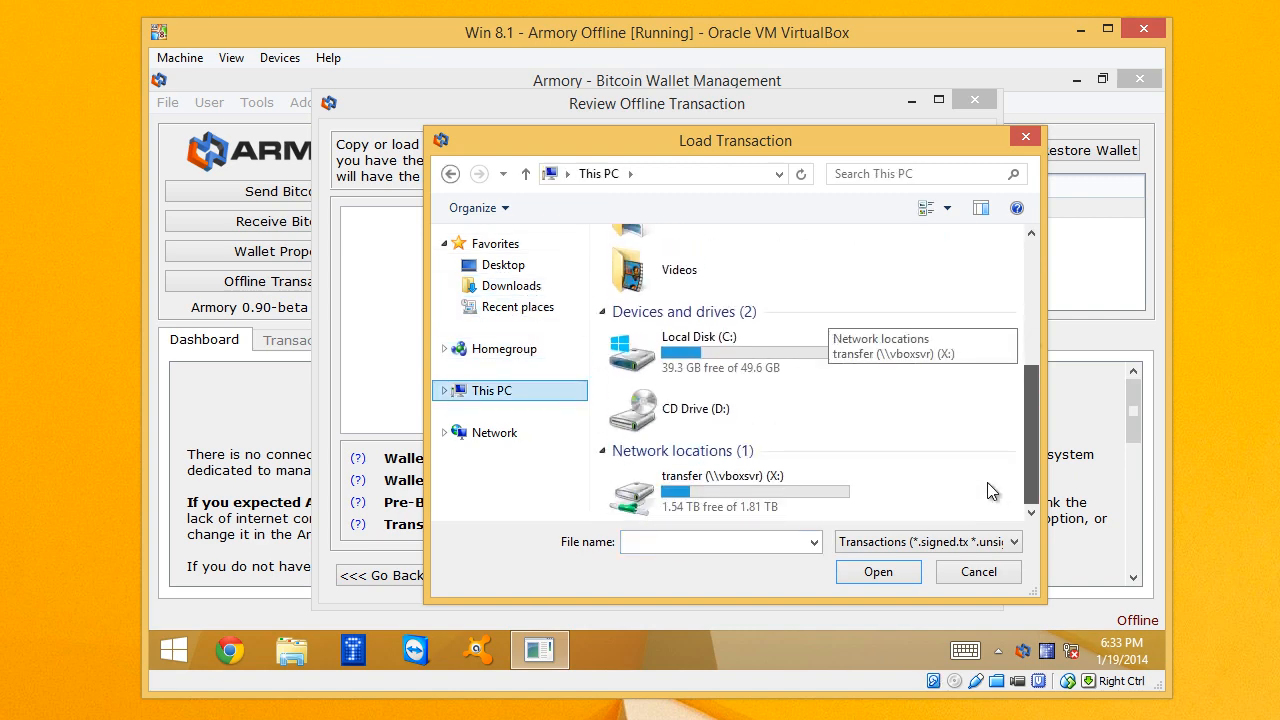
{"action": "double_click", "coordinate": [809, 485]}
{"action": "left_click", "coordinate": [692, 268]}
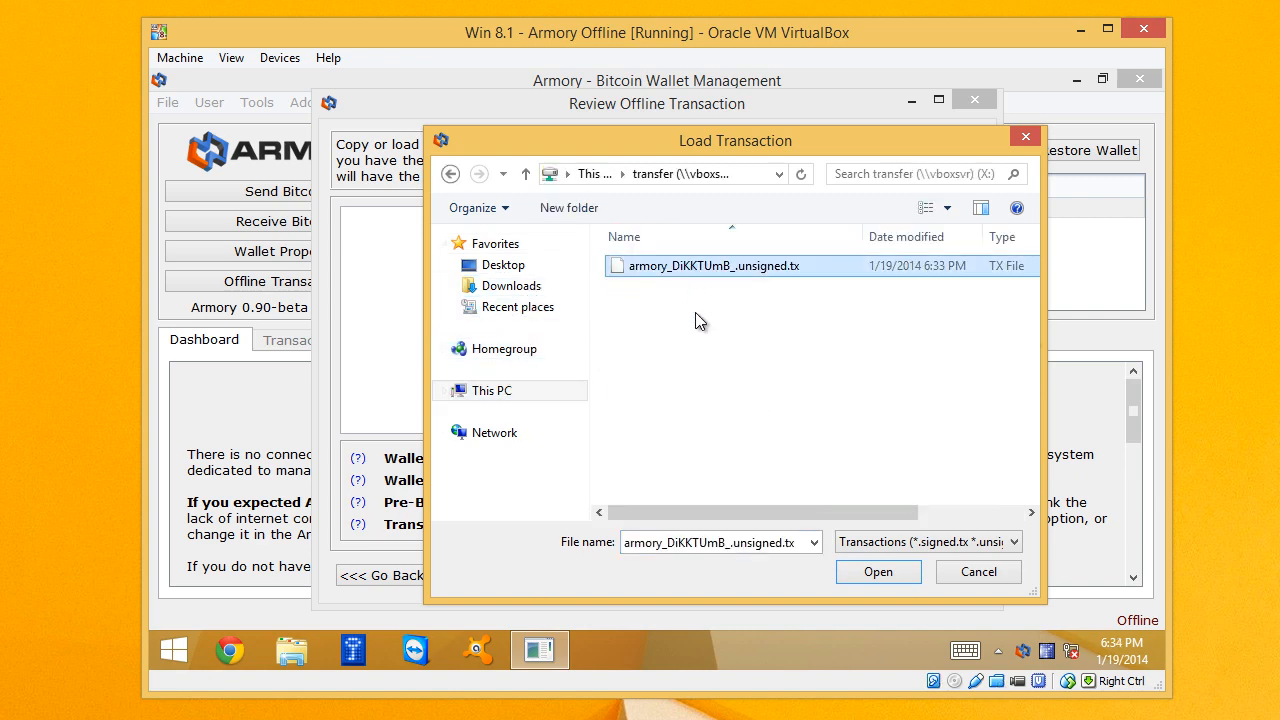
{"action": "left_click", "coordinate": [880, 581]}
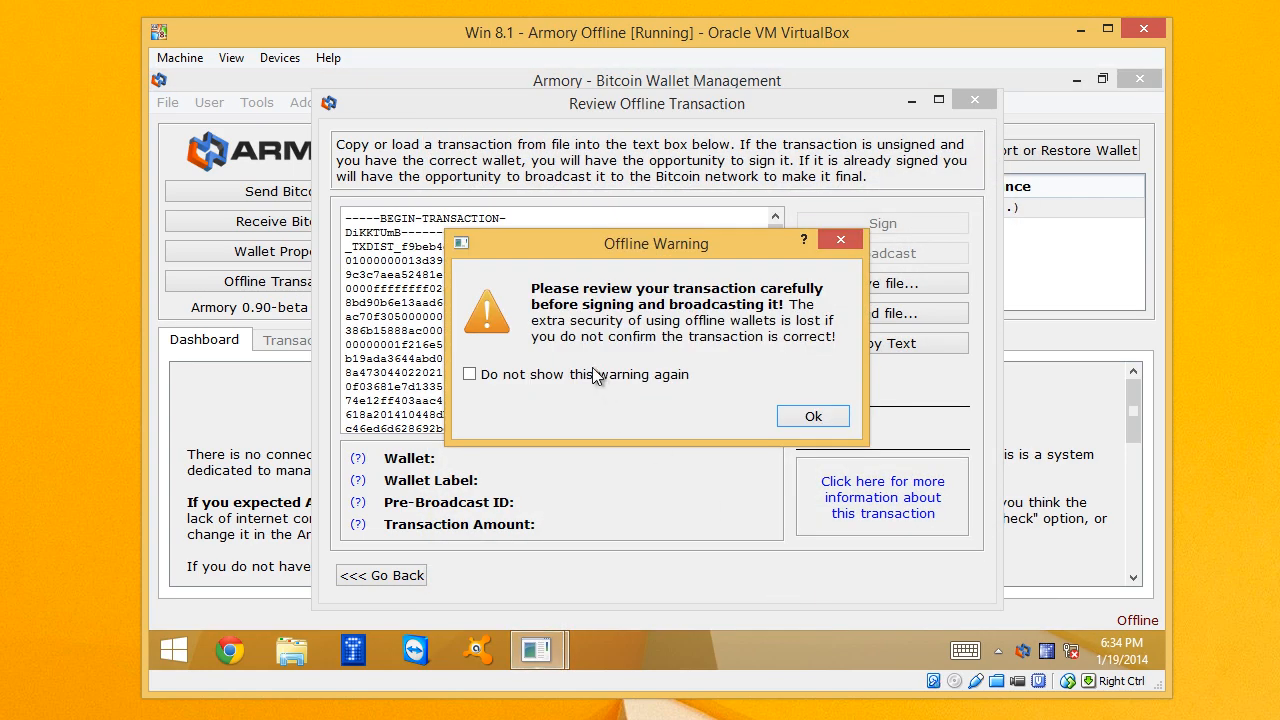
{"action": "left_click", "coordinate": [818, 418]}
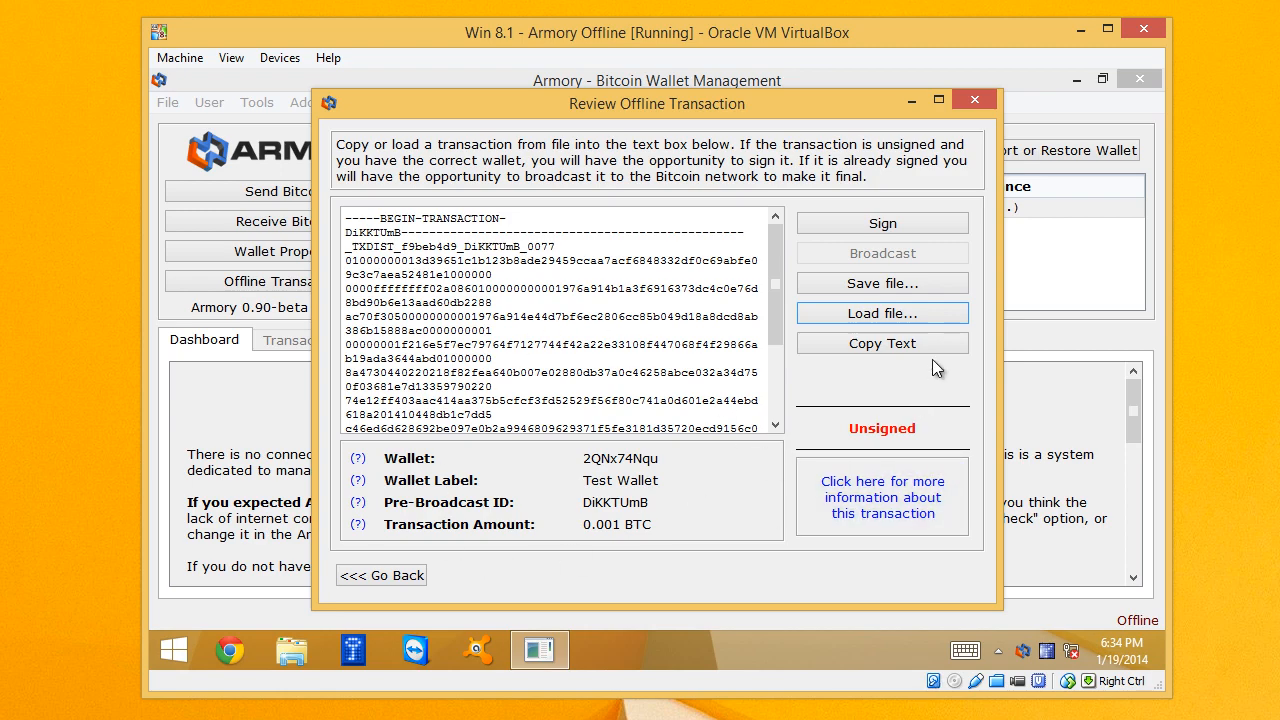
Step: Sign the loaded 0.001 BTC transaction with Test Wallet and save the signed file to the X: drive
{"action": "left_click", "coordinate": [930, 226]}
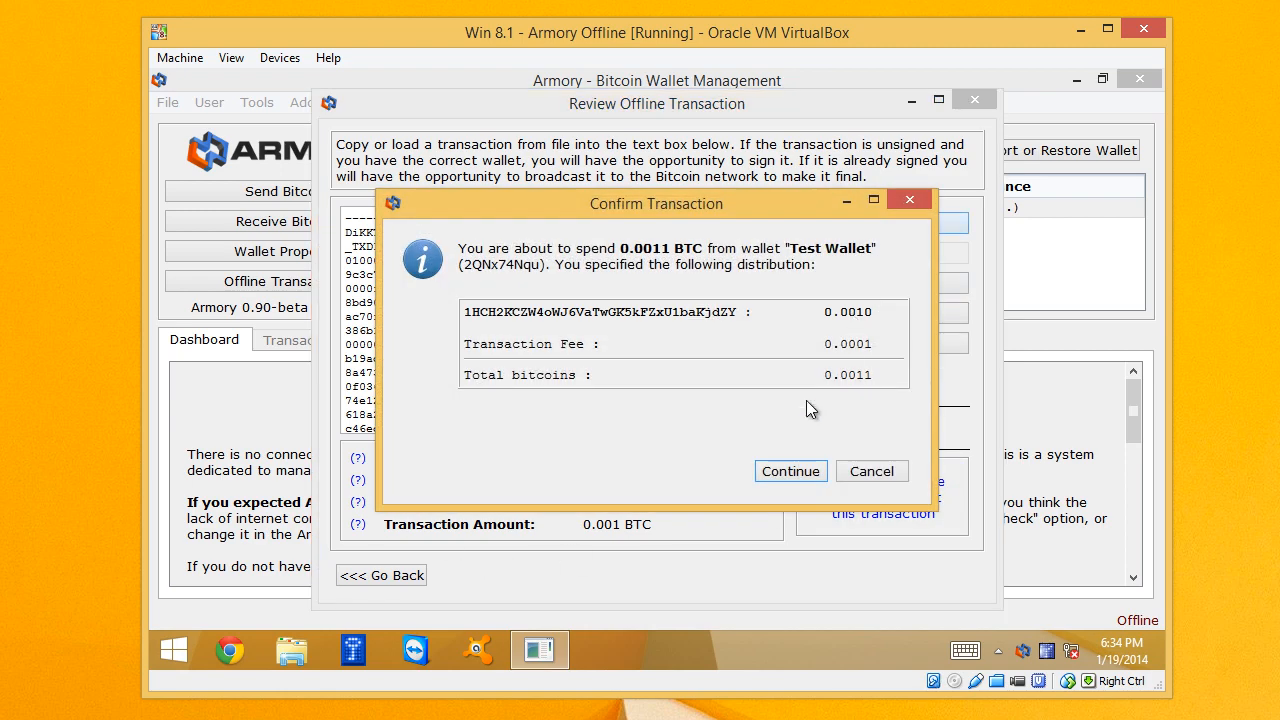
{"action": "left_click", "coordinate": [790, 471]}
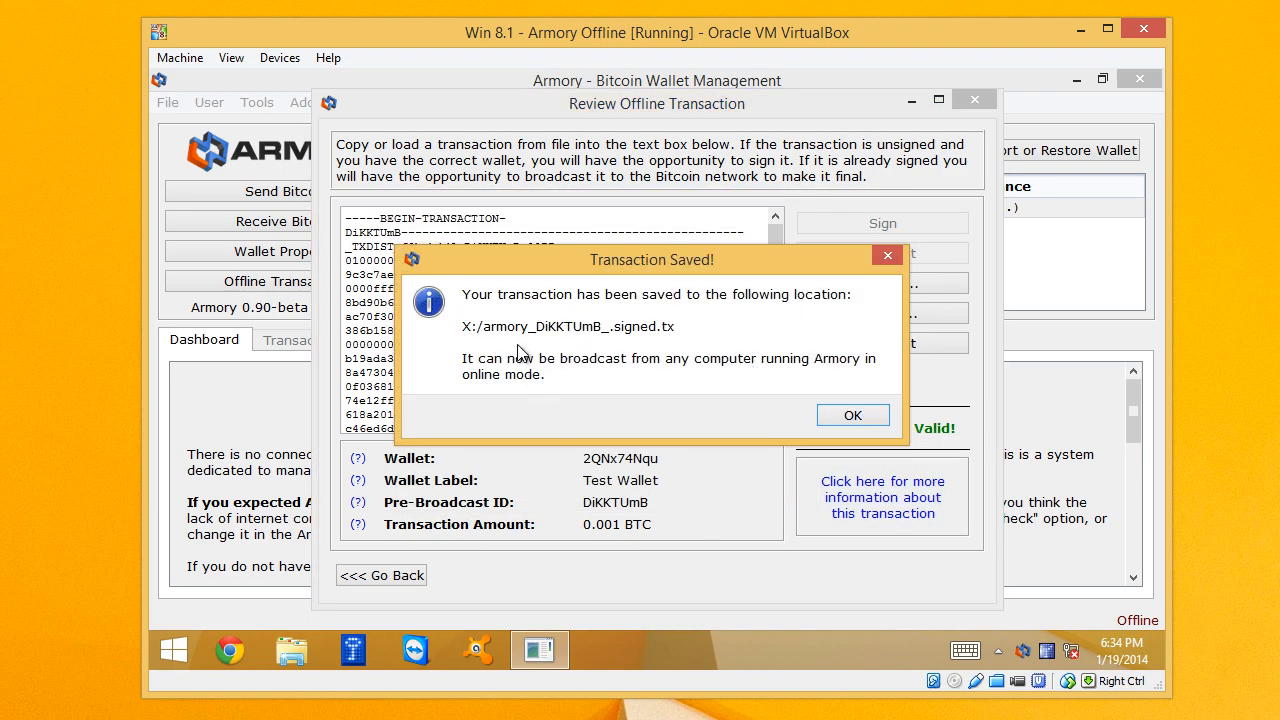
{"action": "left_click", "coordinate": [852, 415]}
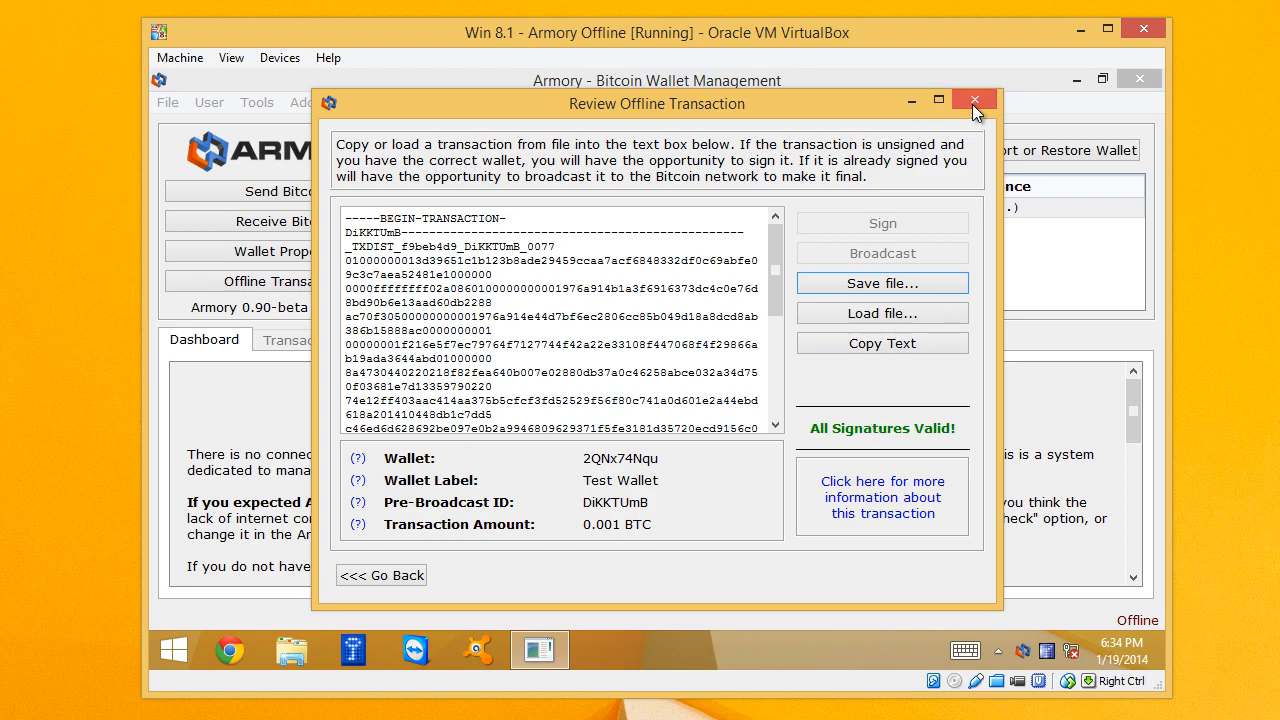
Step: Switch back to the online Armory and load armory_DiKKTUmB_.signed.tx from the Transfer folder as an offline transaction to broadcast
{"action": "left_click", "coordinate": [1080, 31]}
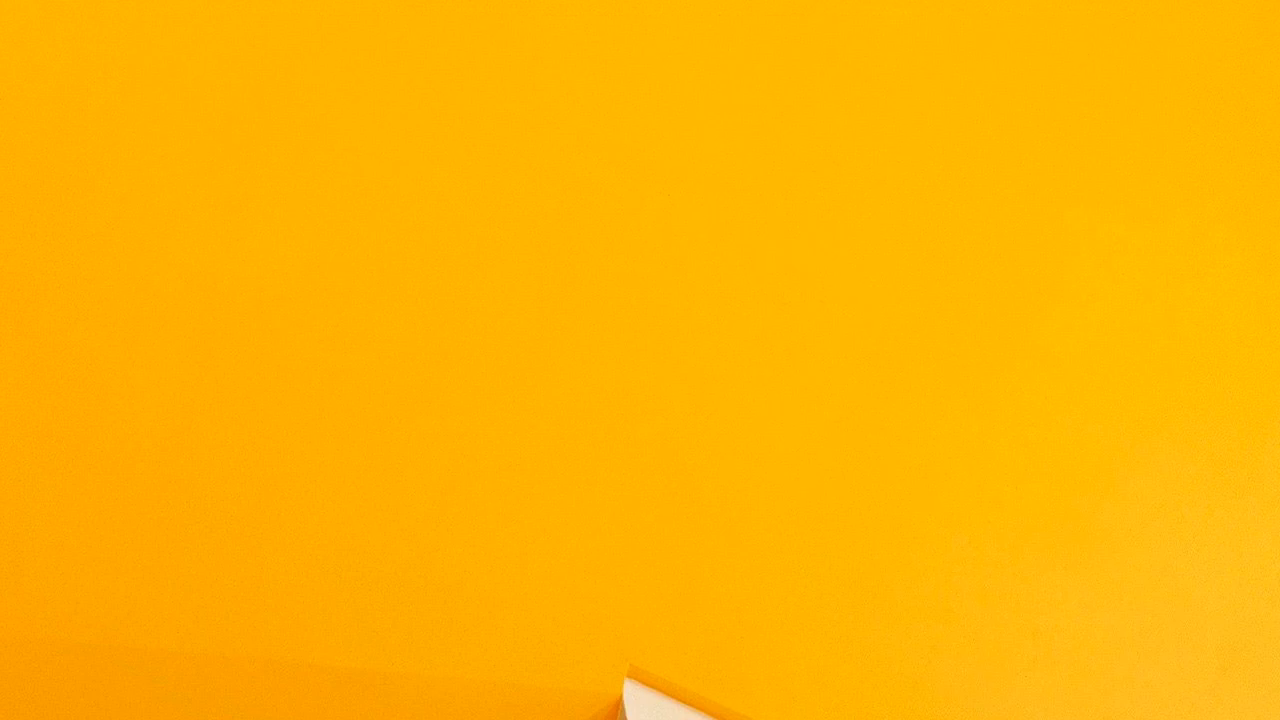
{"action": "key", "text": "alt+Tab"}
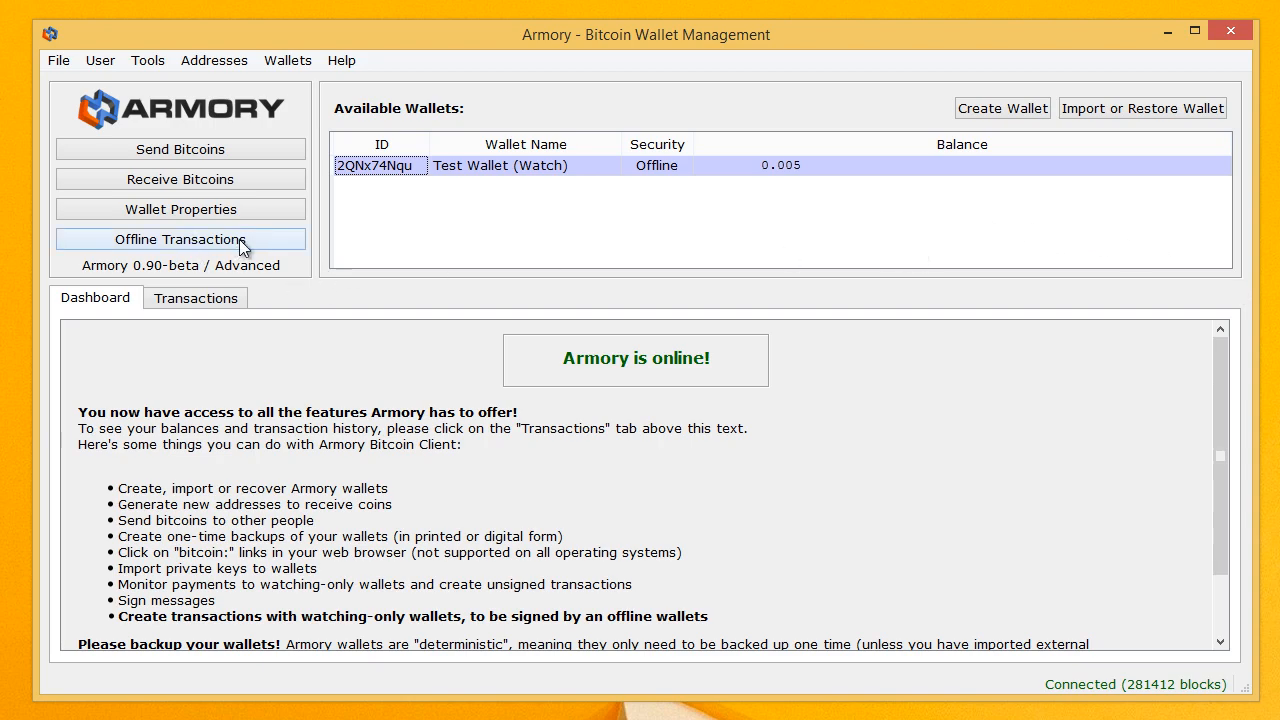
{"action": "left_click", "coordinate": [125, 245]}
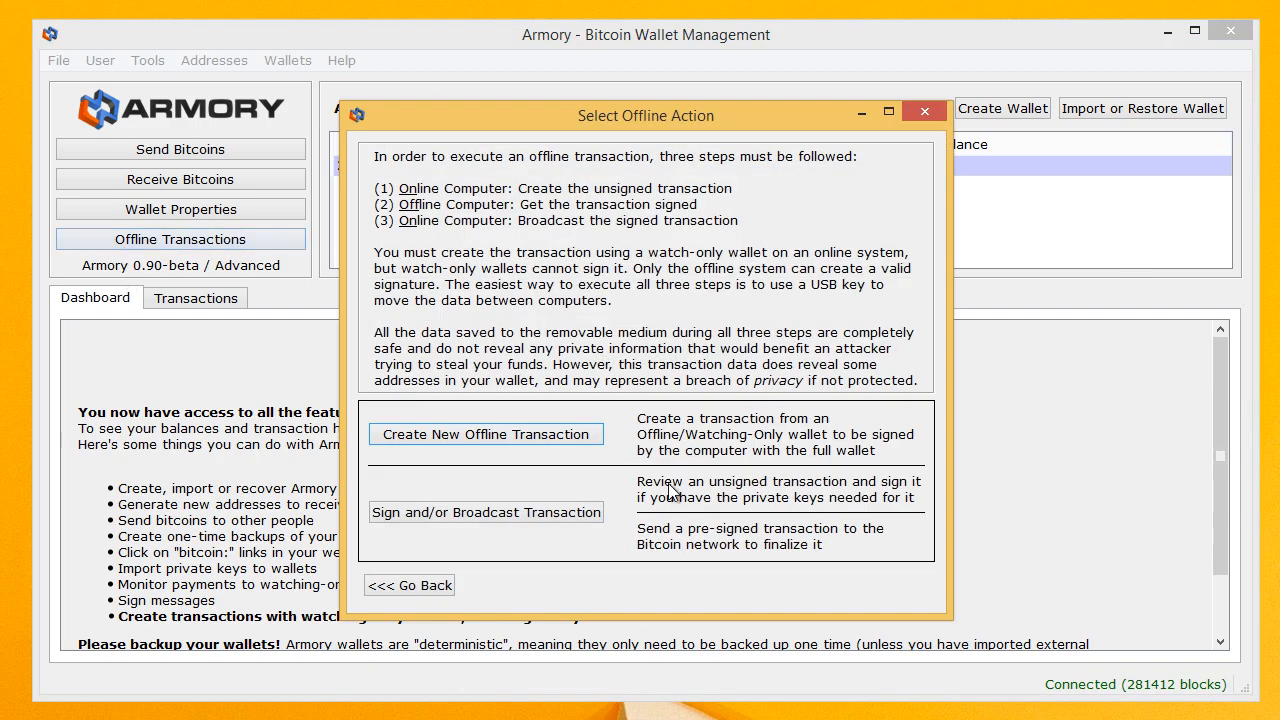
{"action": "left_click", "coordinate": [390, 520]}
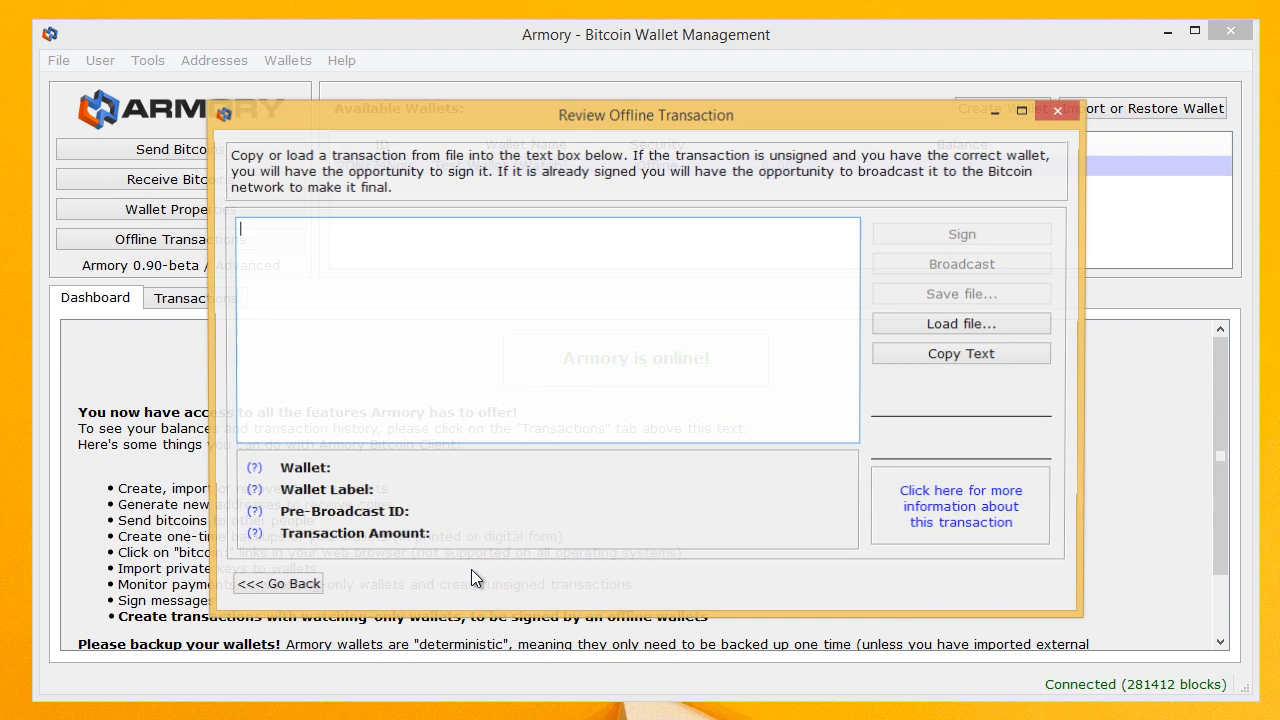
{"action": "left_click", "coordinate": [948, 326]}
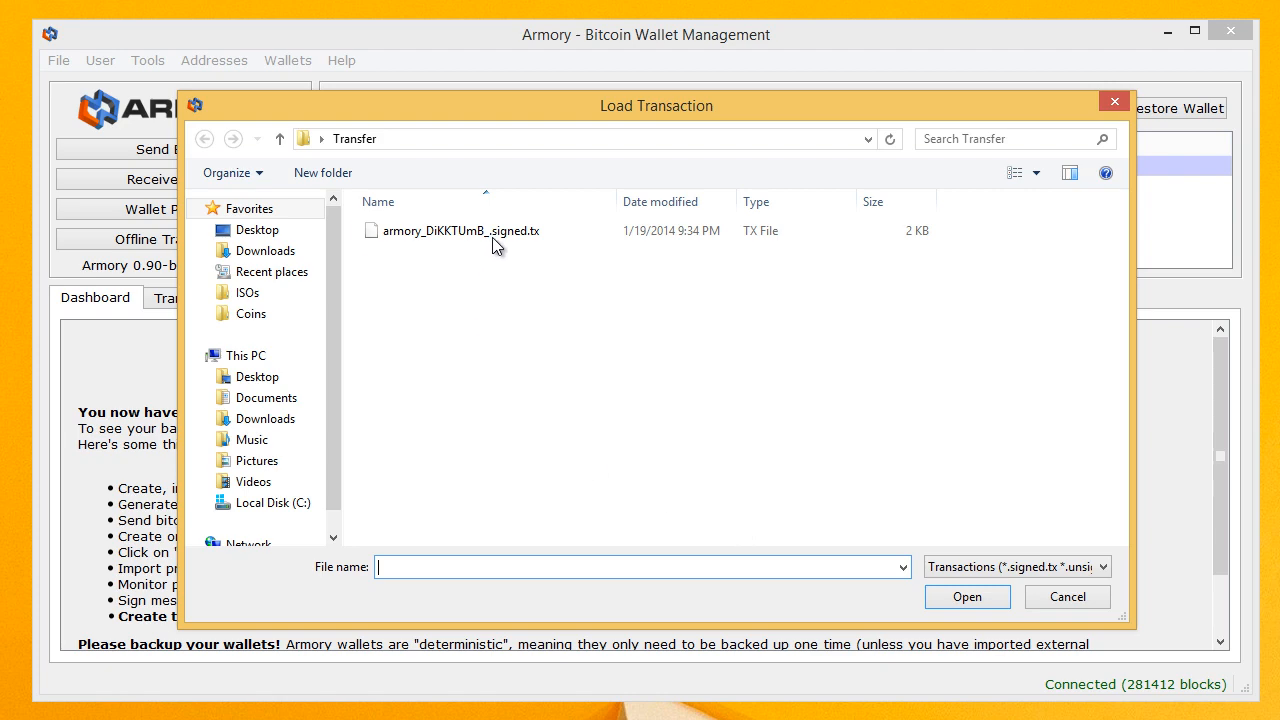
{"action": "left_click", "coordinate": [494, 240]}
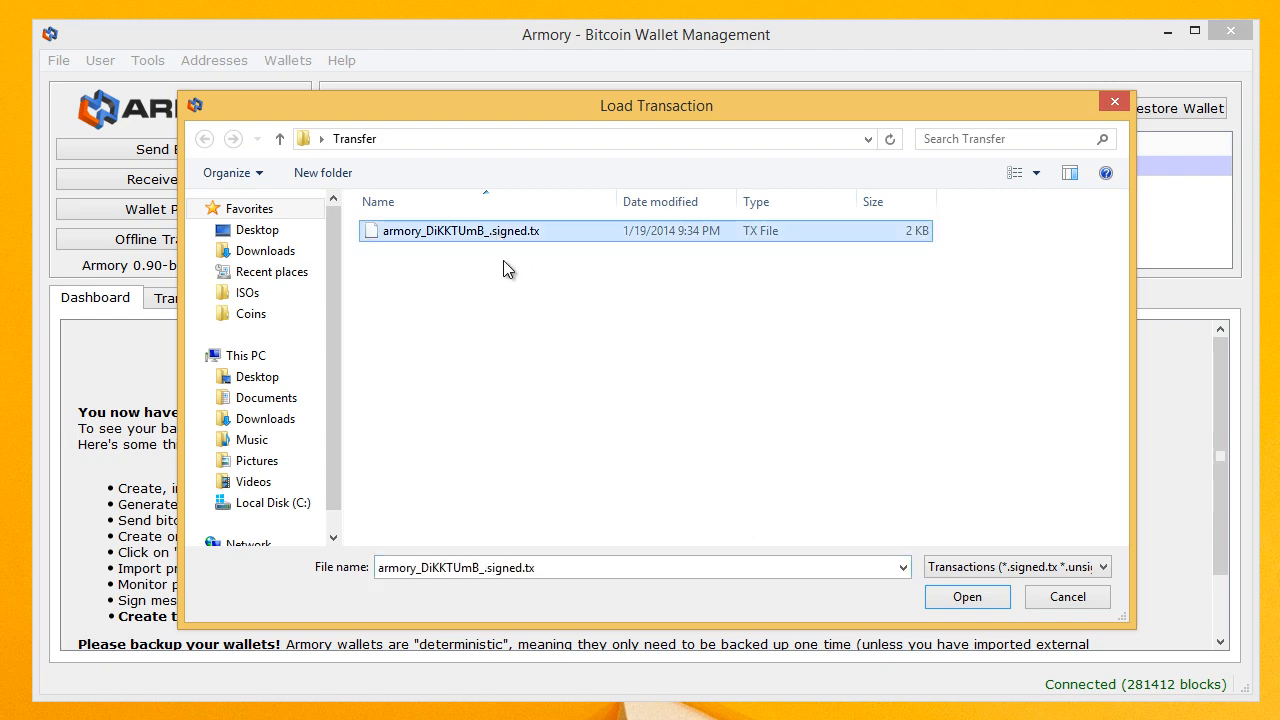
{"action": "left_click", "coordinate": [996, 607]}
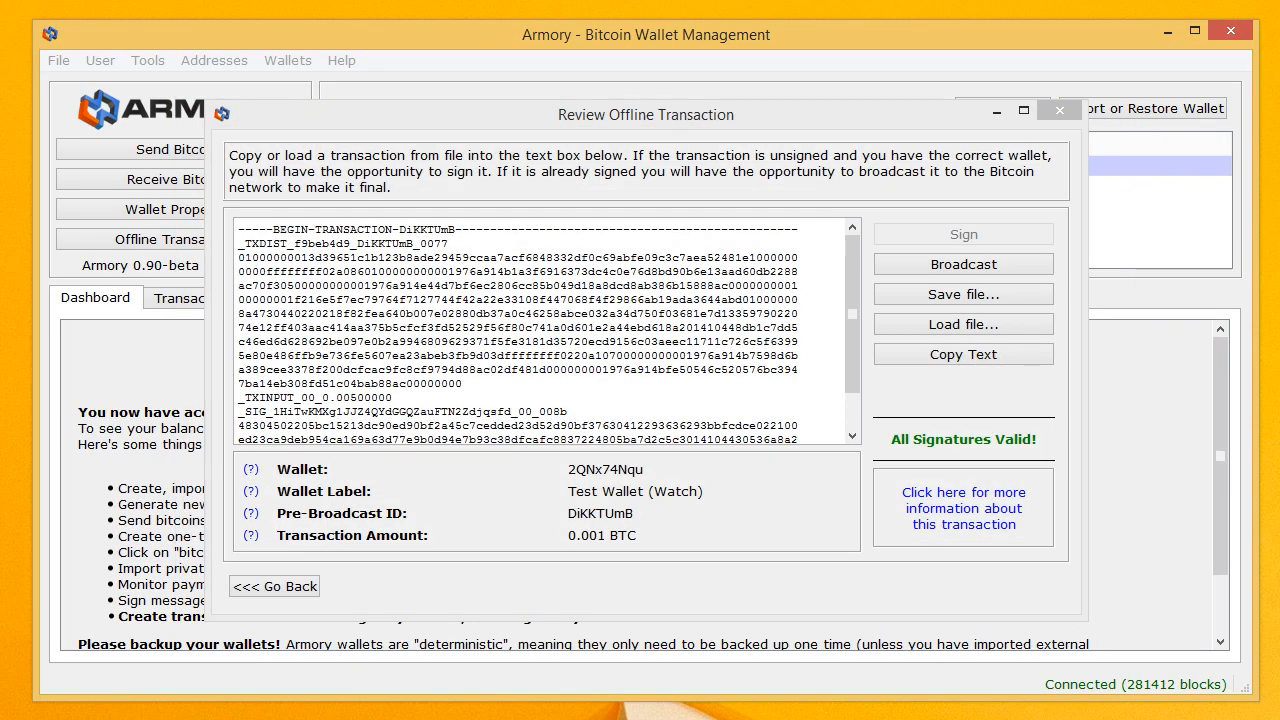
Step: Broadcast the signed transaction to the Bitcoin network and confirm the broadcast
{"action": "left_click", "coordinate": [964, 267]}
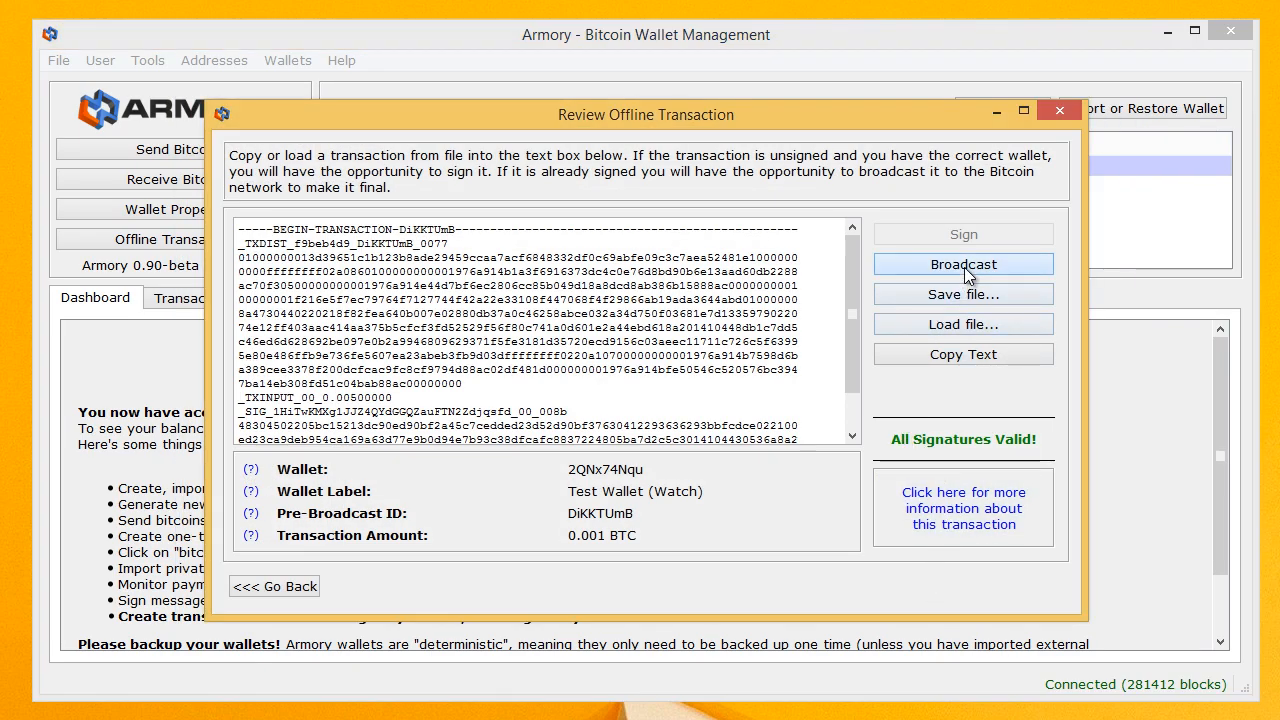
{"action": "left_click", "coordinate": [964, 265]}
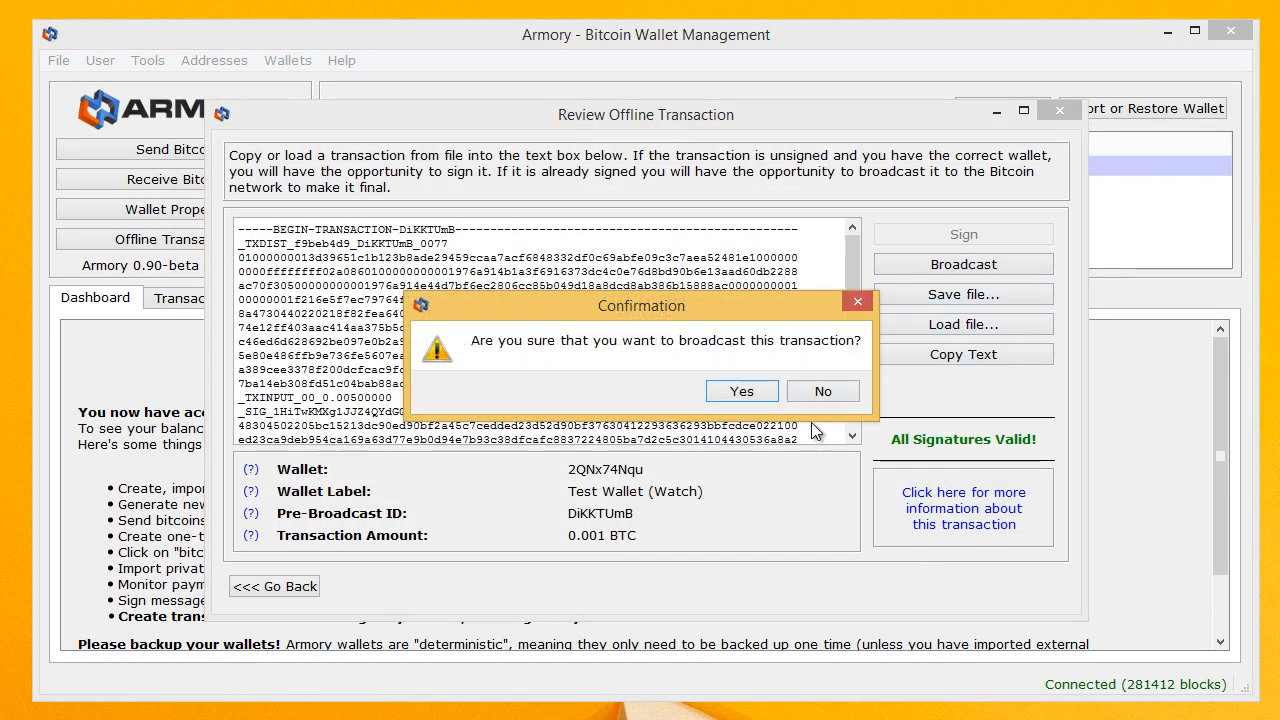
{"action": "left_click", "coordinate": [742, 391]}
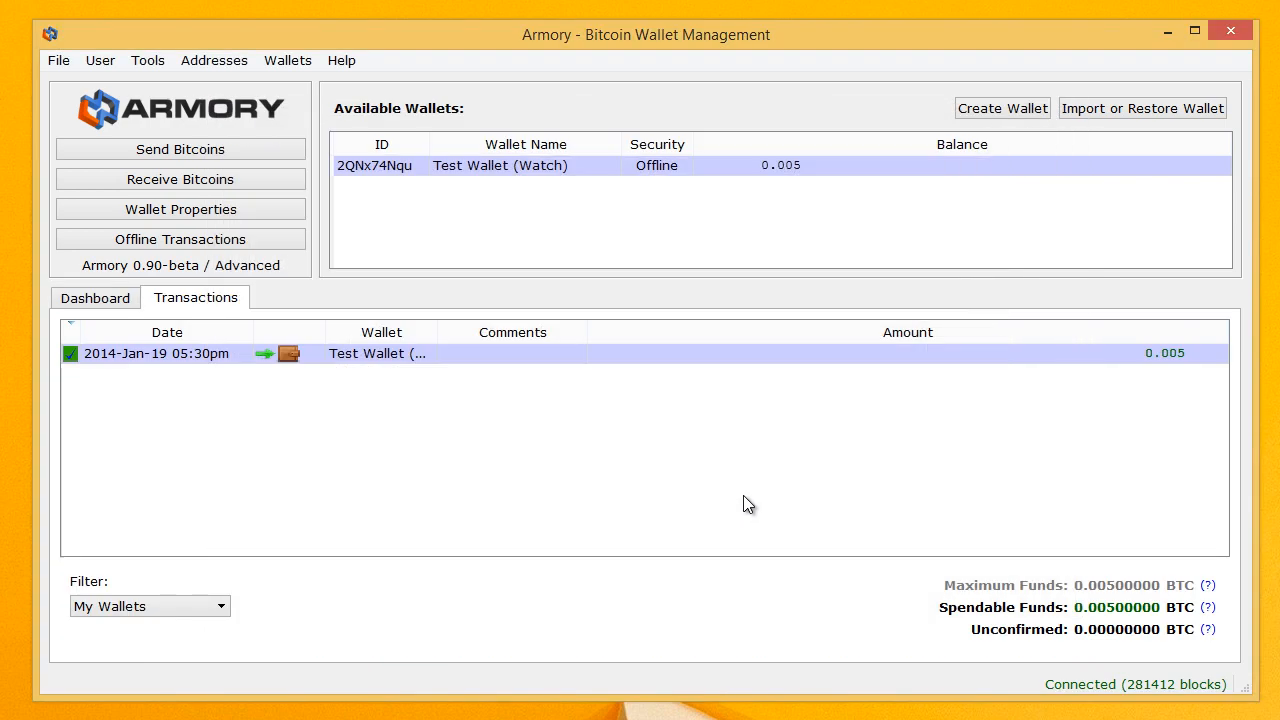